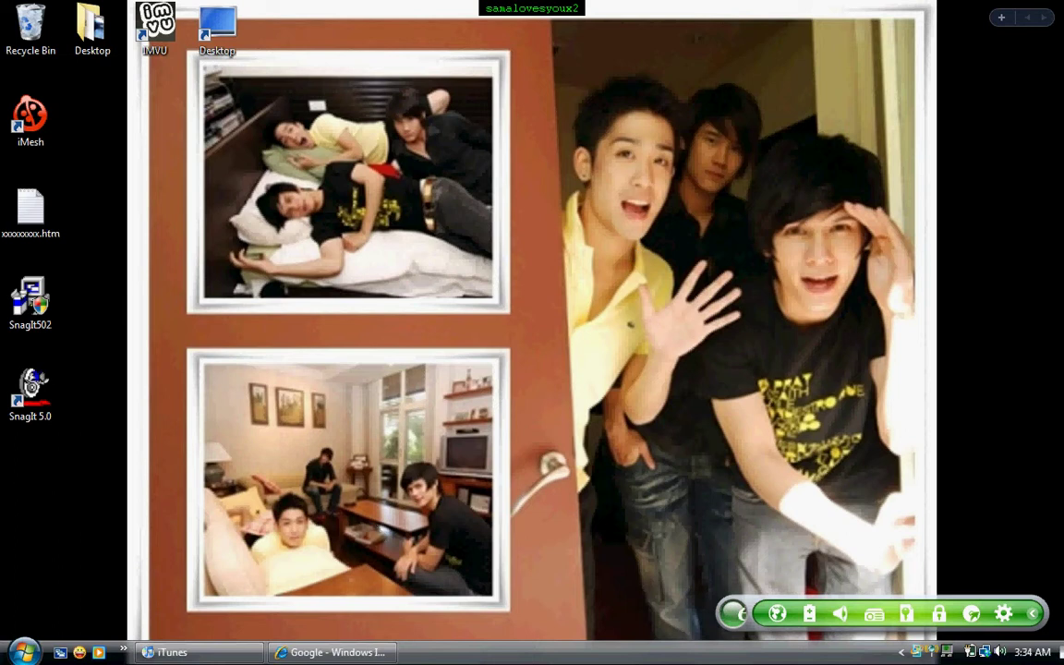
# - Search Google for 'snagit' in Internet Explorer
pyautogui.click(328, 652)
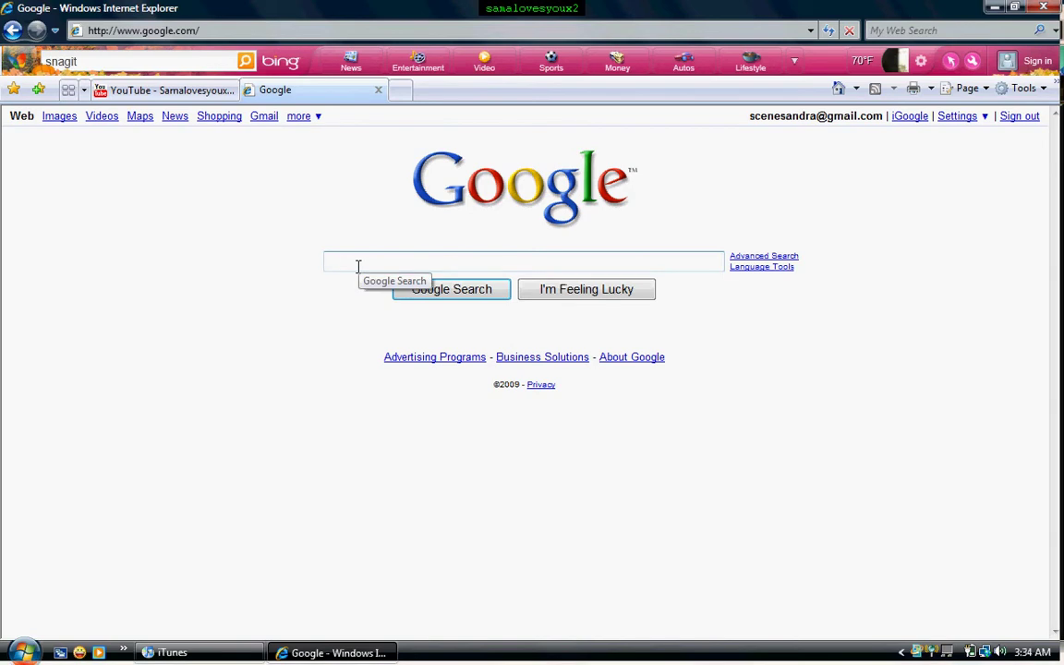
pyautogui.write('sng')
pyautogui.press('BackSpace')
pyautogui.write('a')
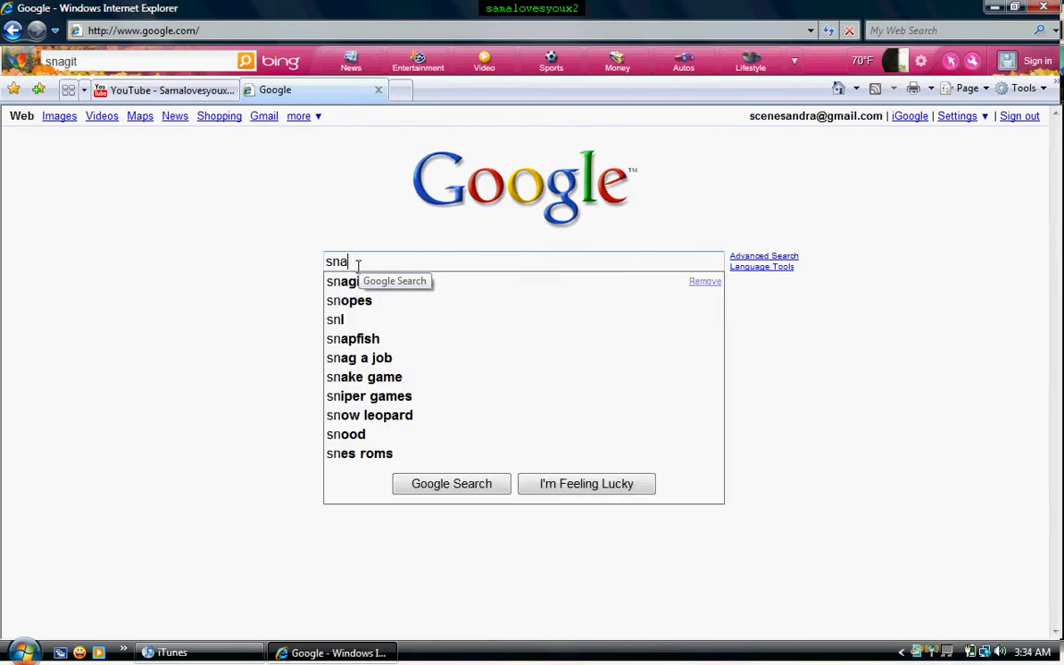
pyautogui.write('git')
pyautogui.press('Return')
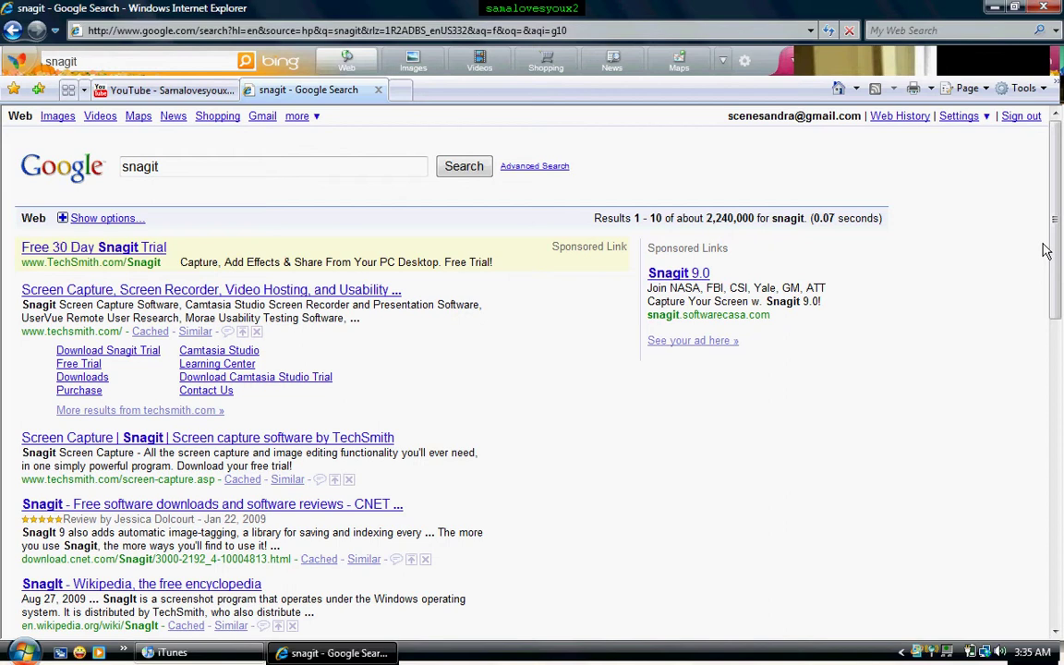
# - Open the 'Old Version of SnagIT Download - OldApps.com' result and scroll to its version list
pyautogui.moveTo(1055, 291); pyautogui.dragTo(1055, 388)
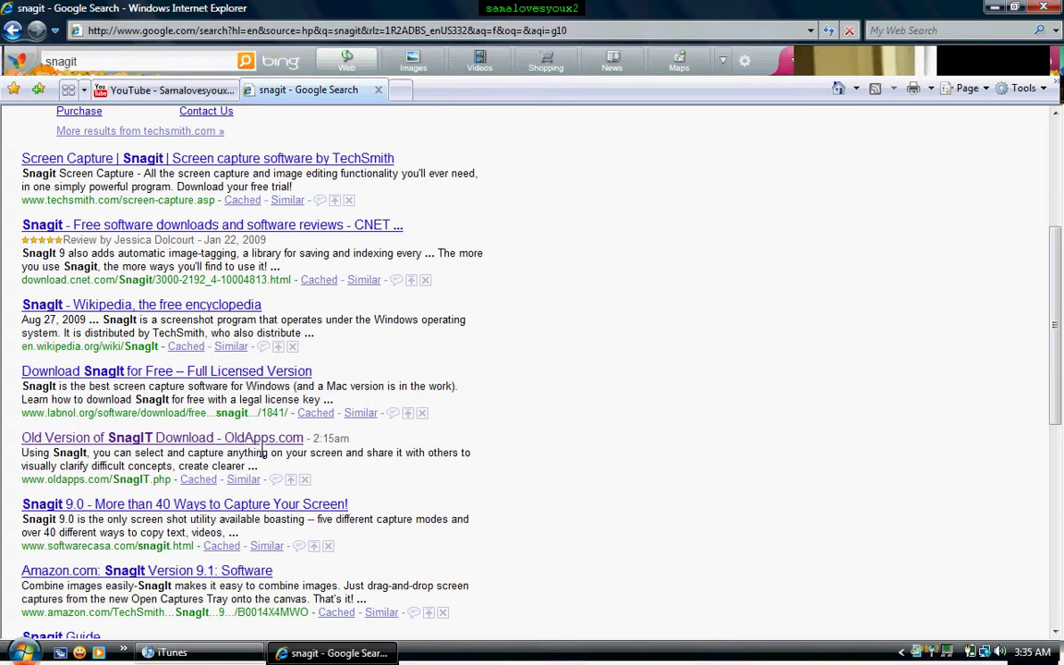
pyautogui.click(212, 441)
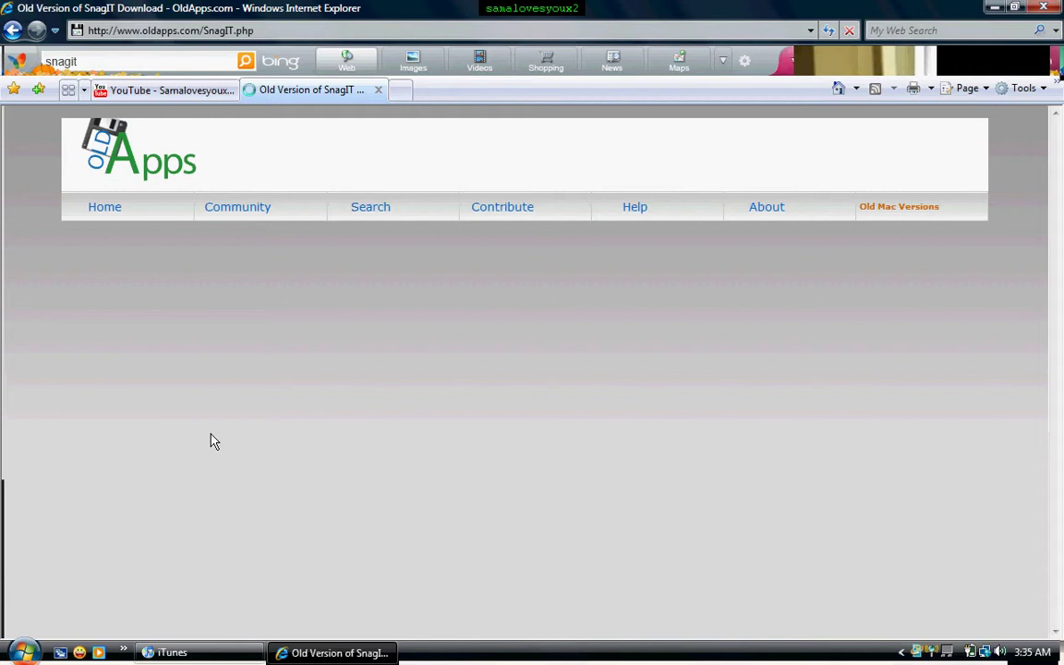
pyautogui.scroll(-3, 211, 441)
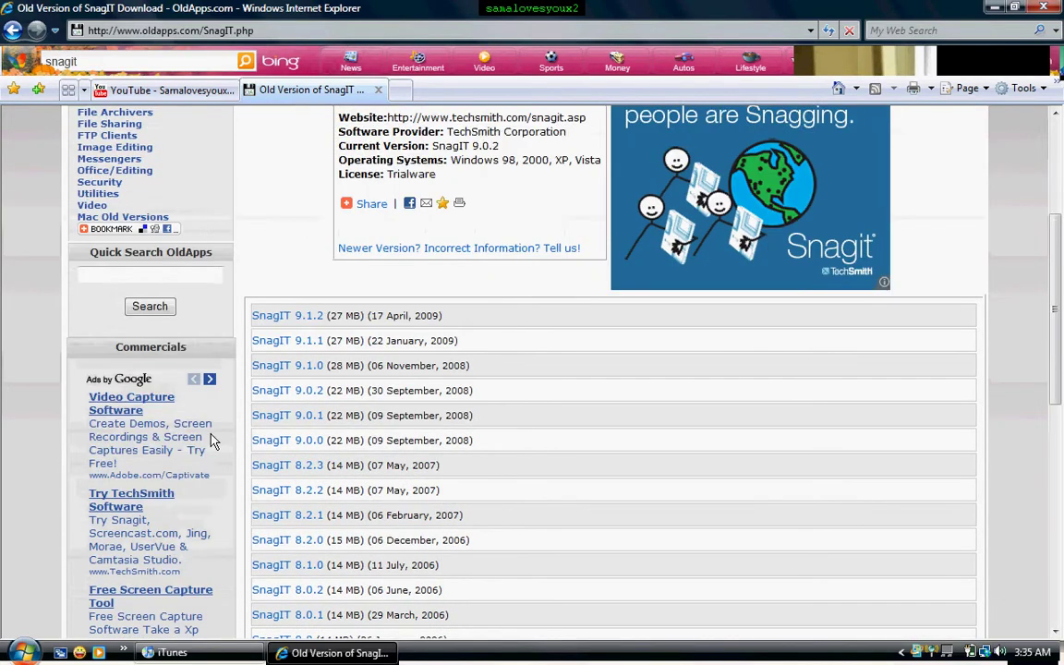
pyautogui.scroll(-3, 212, 441)
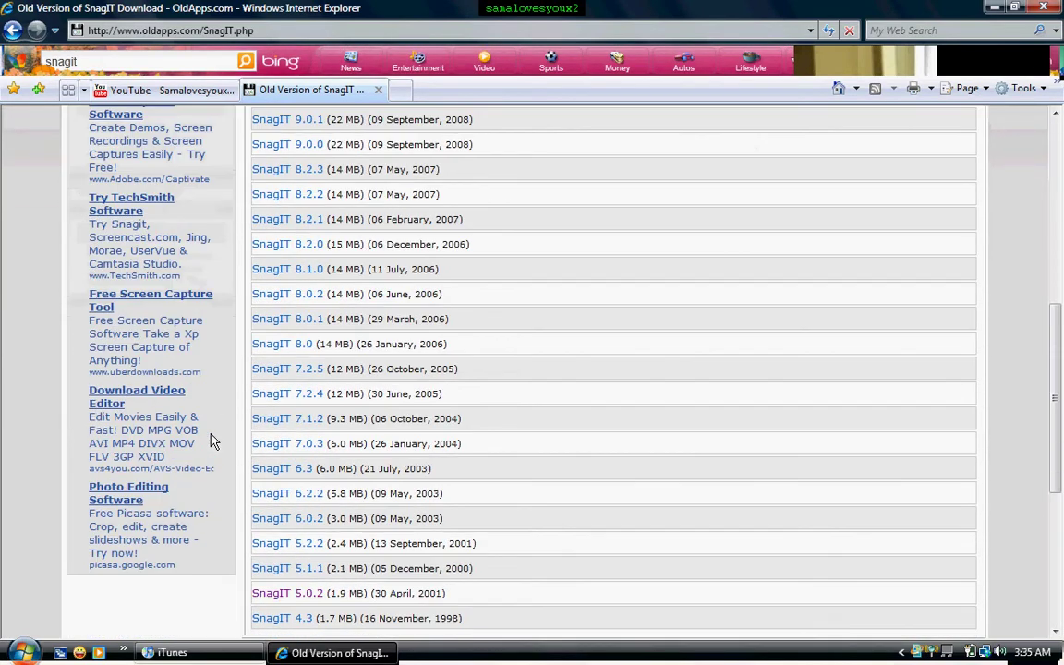
pyautogui.scroll(-2, 211, 441)
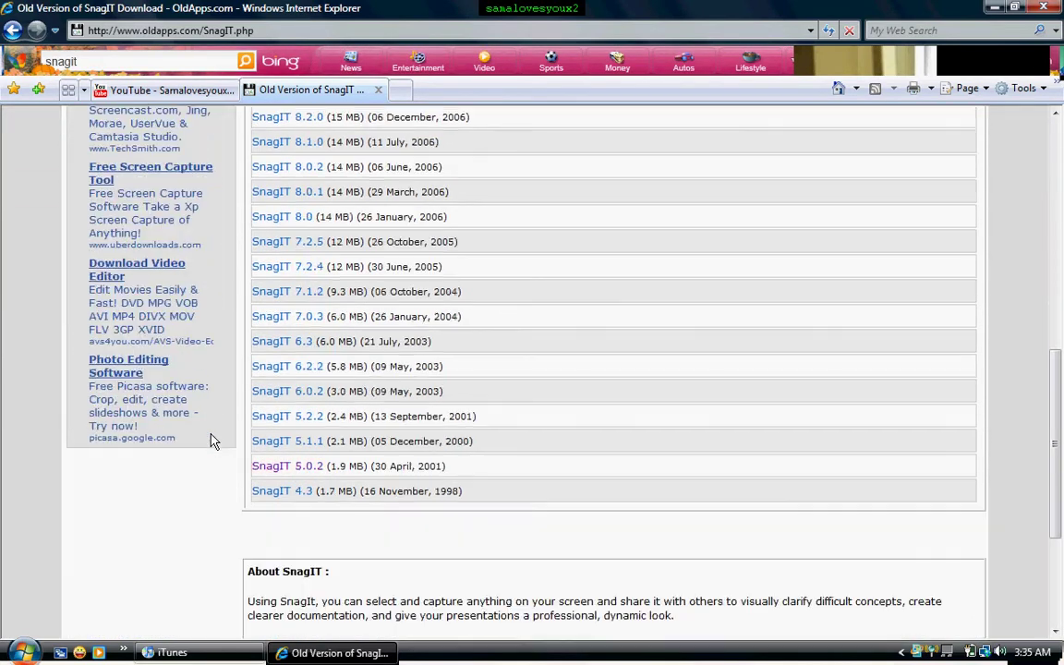
# - Open the SnagIT 5.0.2 page and scroll to its 1.9 MB file info and system requirements
pyautogui.click(305, 472)
pyautogui.click(317, 471)
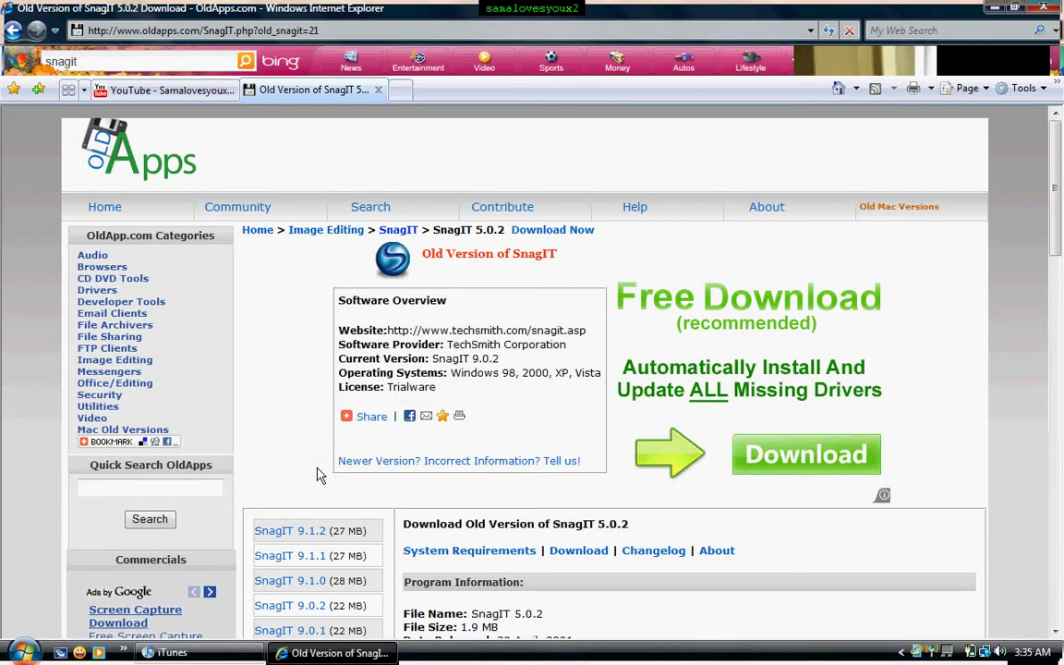
pyautogui.scroll(-5, 317, 476)
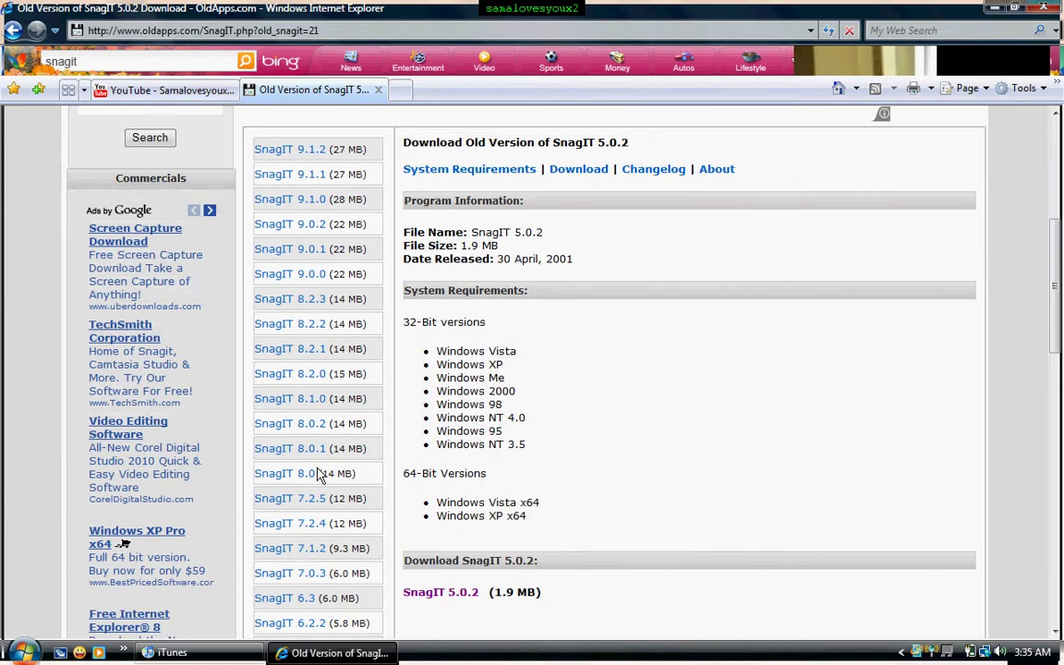
pyautogui.scroll(-2, 475, 504)
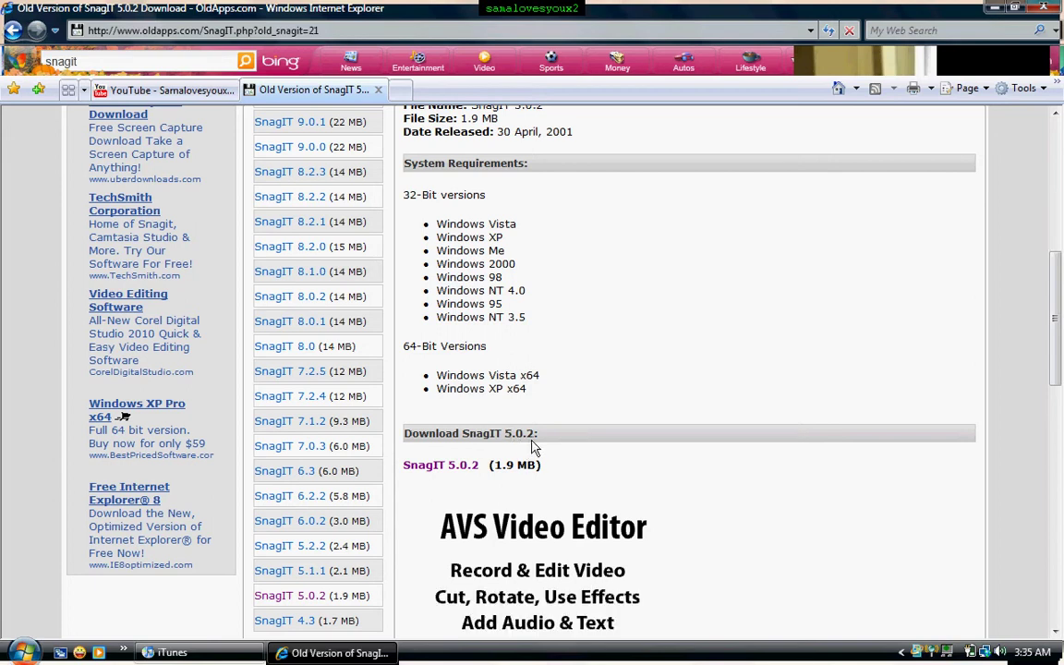
pyautogui.click(441, 466)
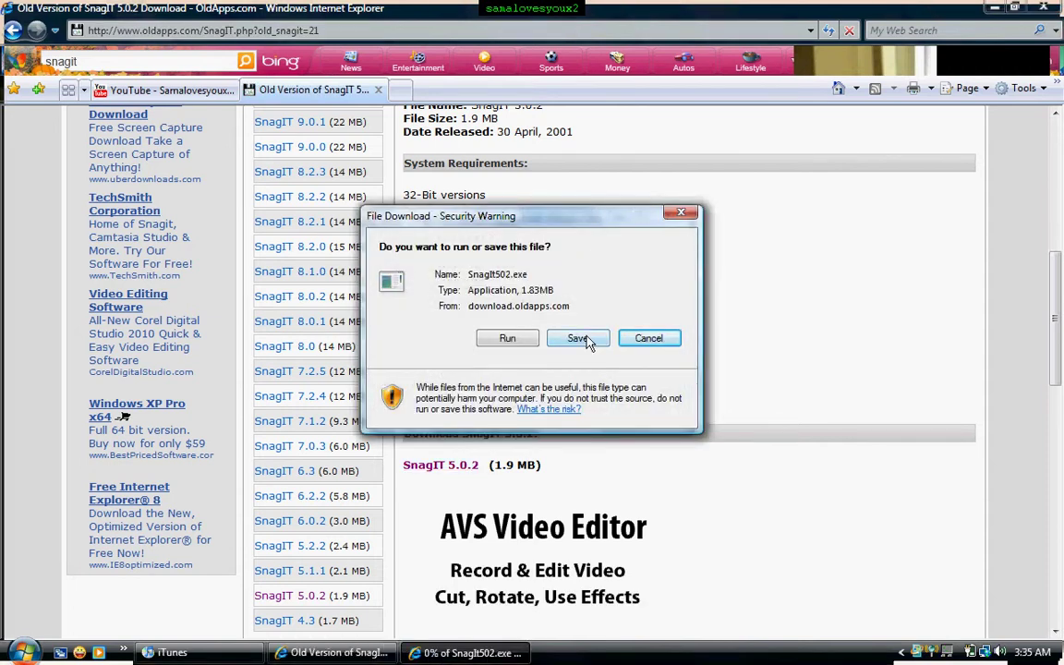
pyautogui.click(578, 338)
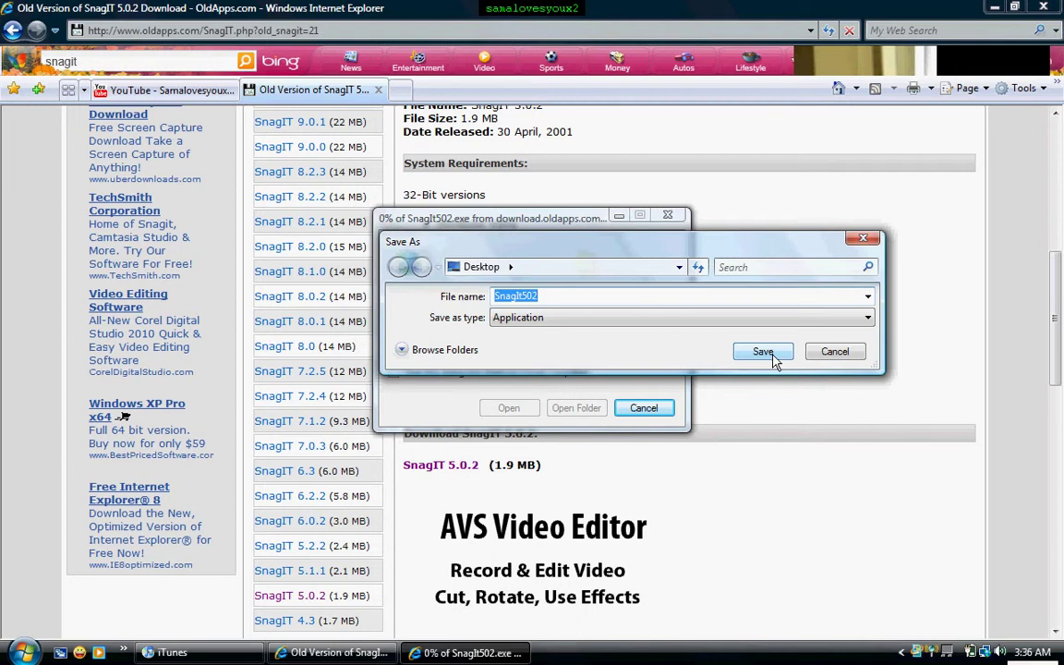
pyautogui.click(833, 355)
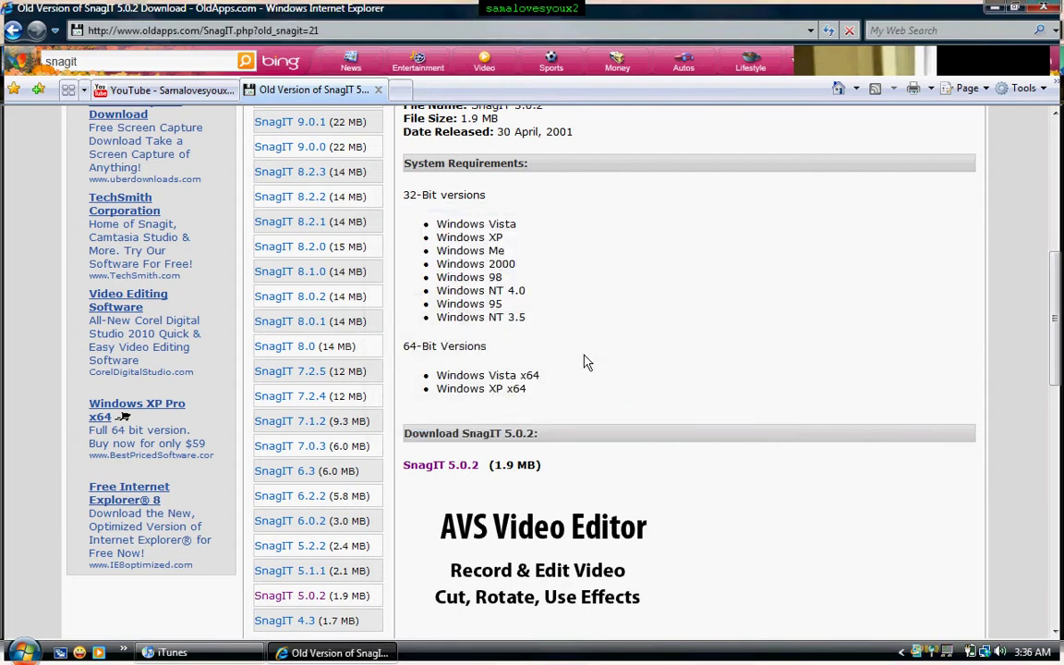
pyautogui.scroll(3, 584, 363)
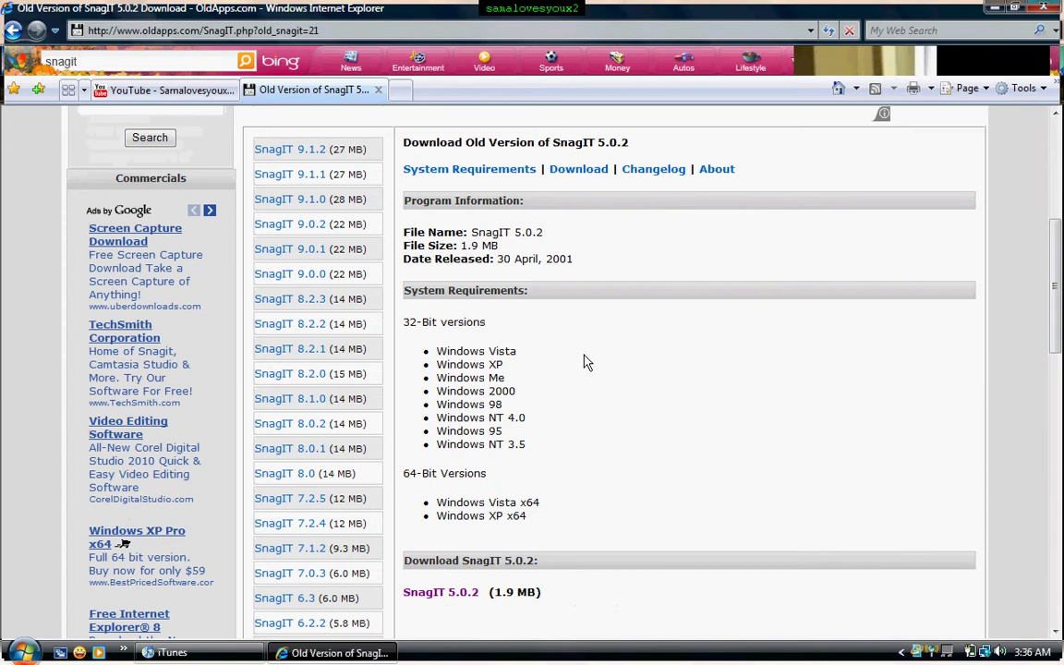
# - Minimize Internet Explorer and launch the SnagIt502 installer from the desktop
pyautogui.click(995, 11)
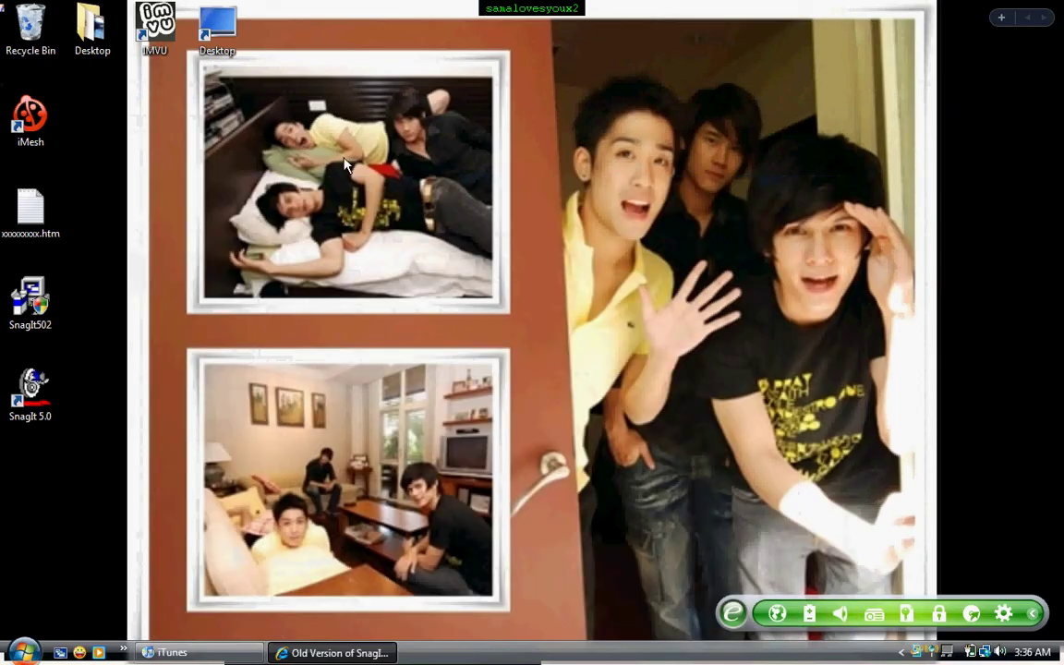
pyautogui.click(50, 305)
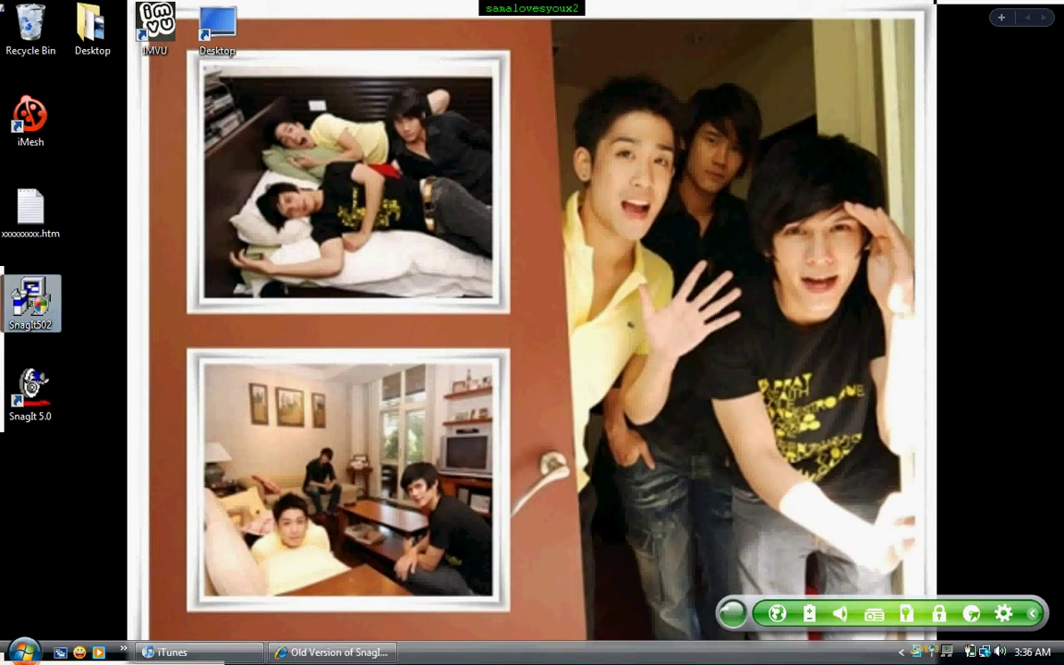
pyautogui.click(532, 352)
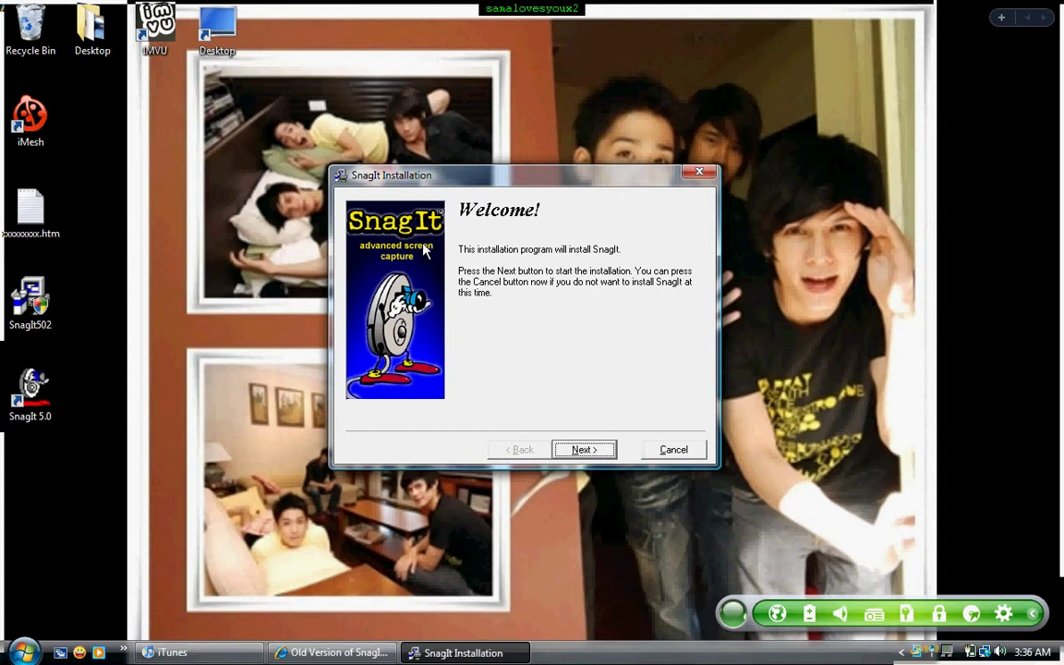
# - Accept the license and default folder to reach Ready to Install, then exit setup
pyautogui.click(586, 451)
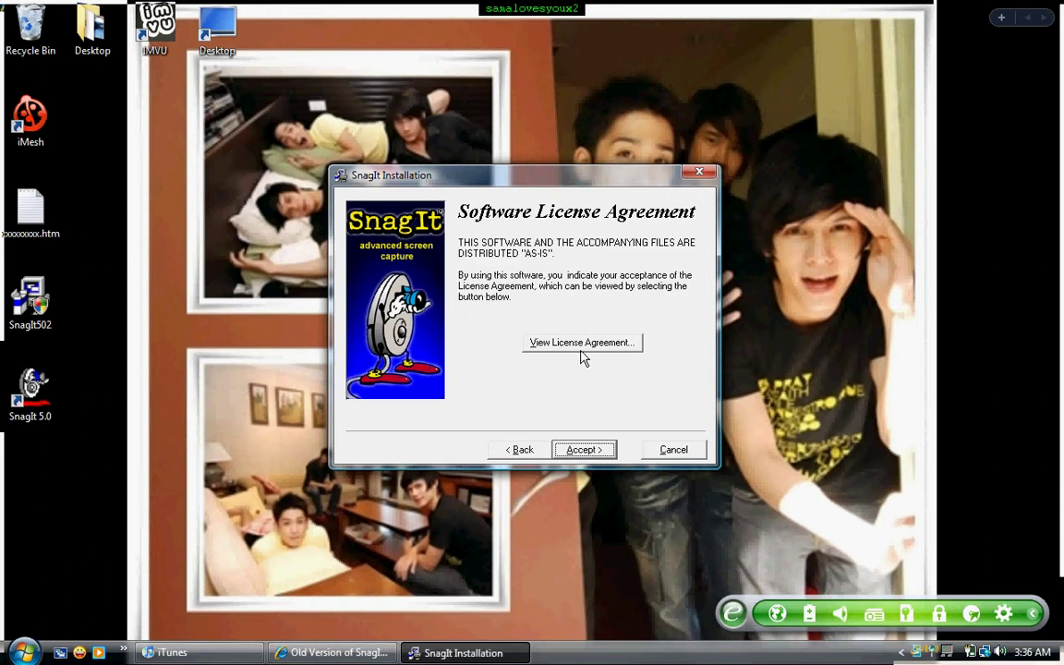
pyautogui.click(608, 449)
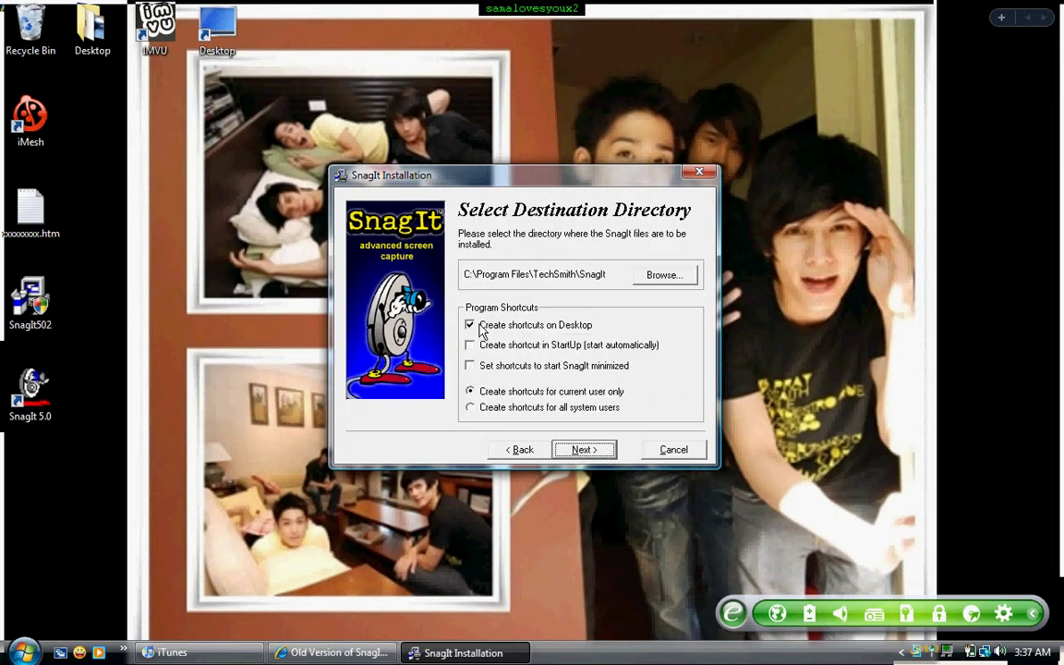
pyautogui.click(584, 451)
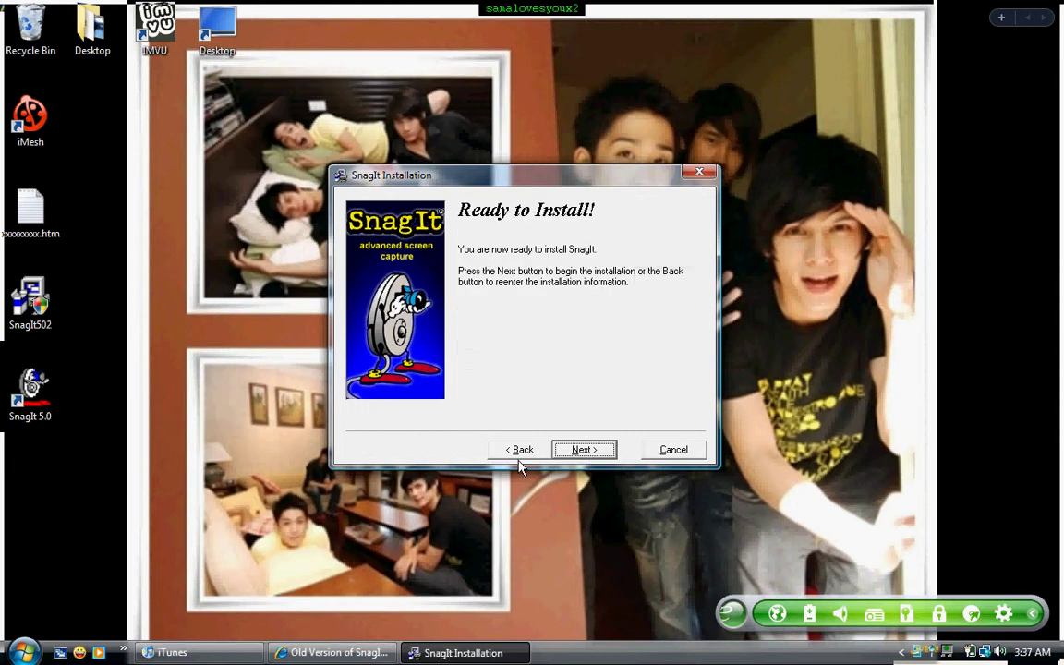
pyautogui.click(522, 454)
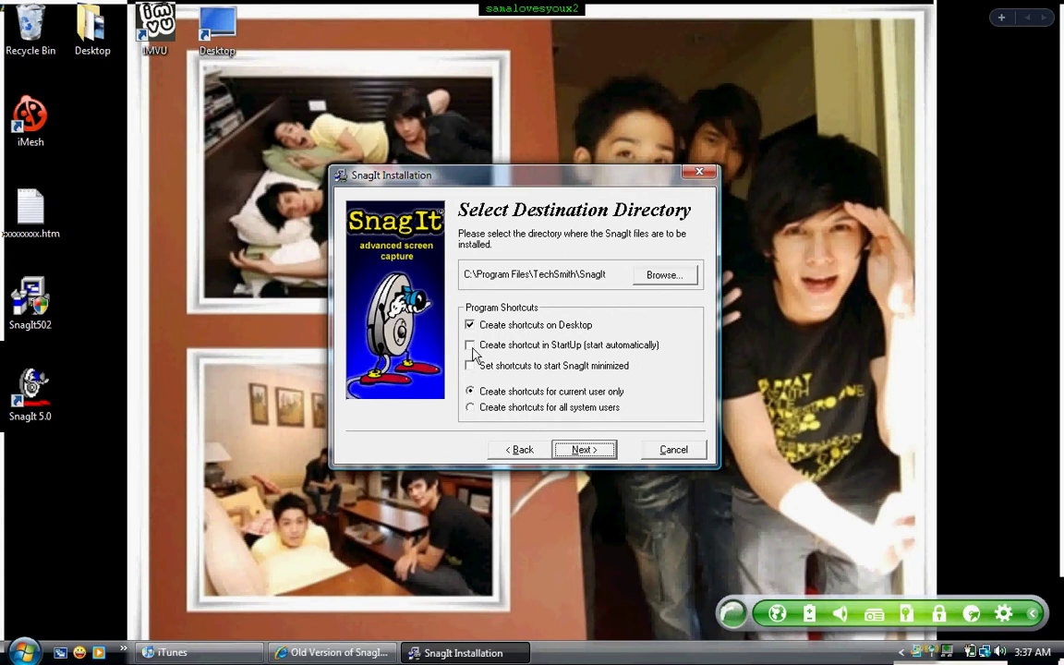
pyautogui.click(586, 452)
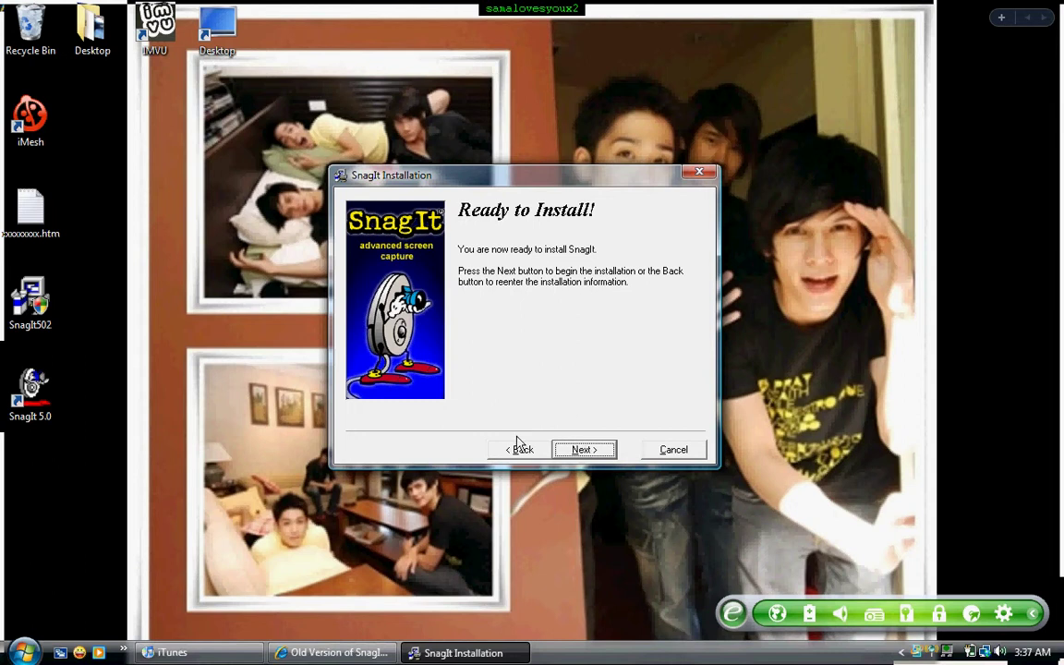
pyautogui.click(701, 173)
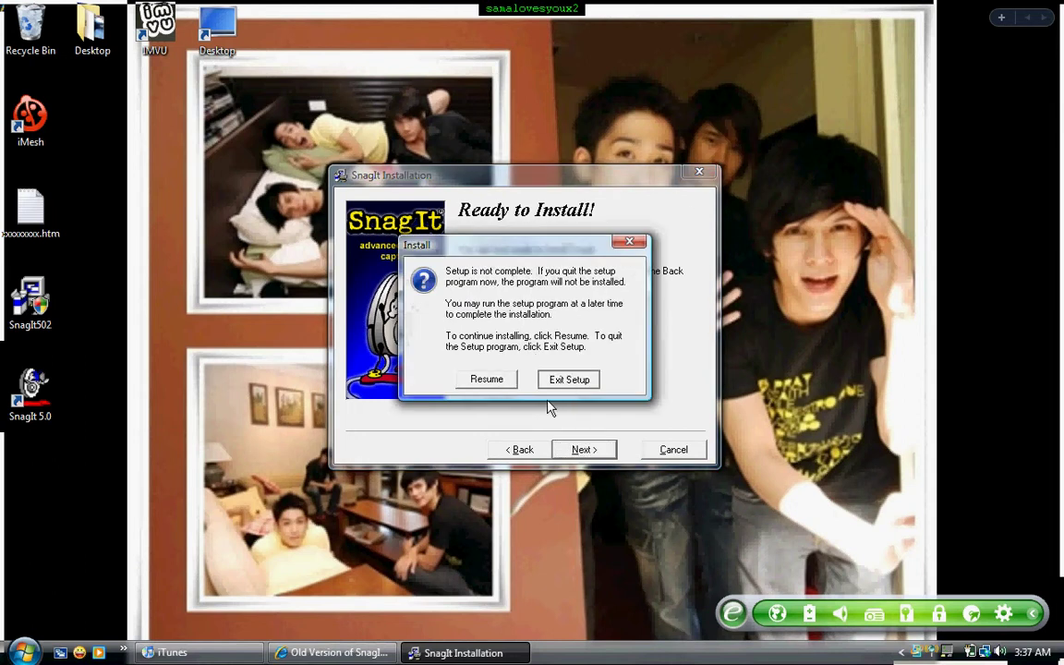
pyautogui.click(564, 382)
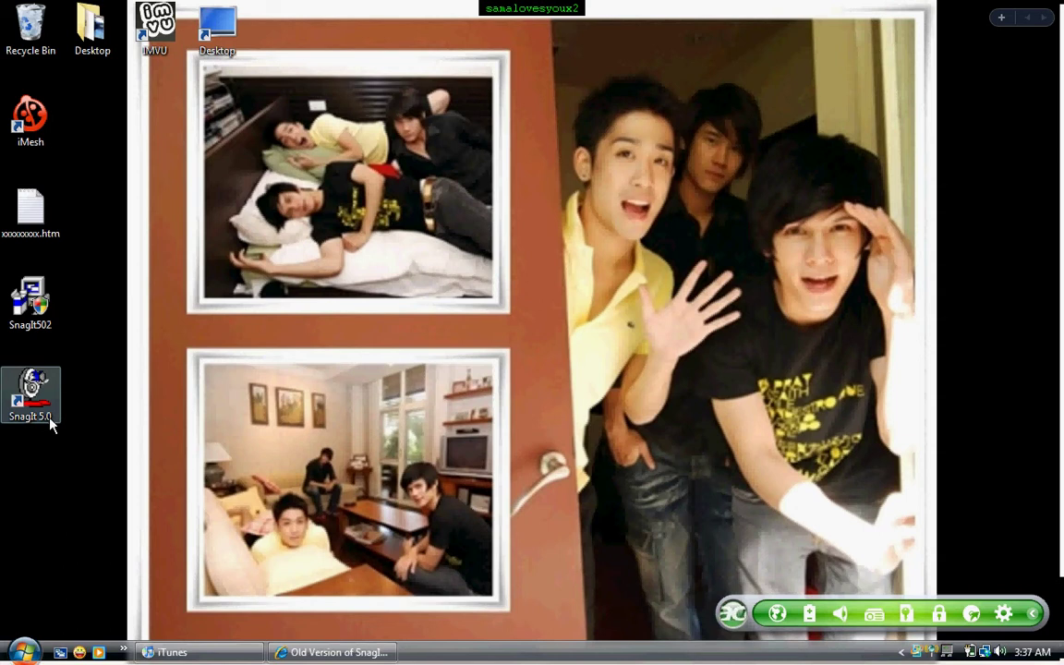
# - Launch SnagIt 5.0 from its desktop icon and drag the window toward screen centre
pyautogui.doubleClick(31, 396)
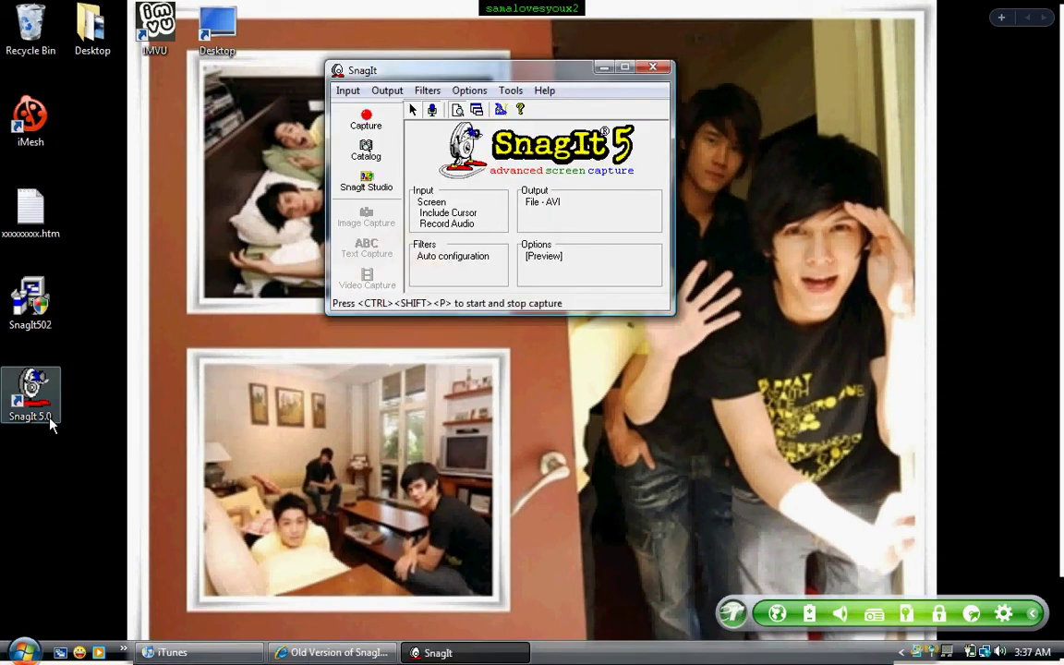
pyautogui.moveTo(505, 68); pyautogui.dragTo(523, 217)
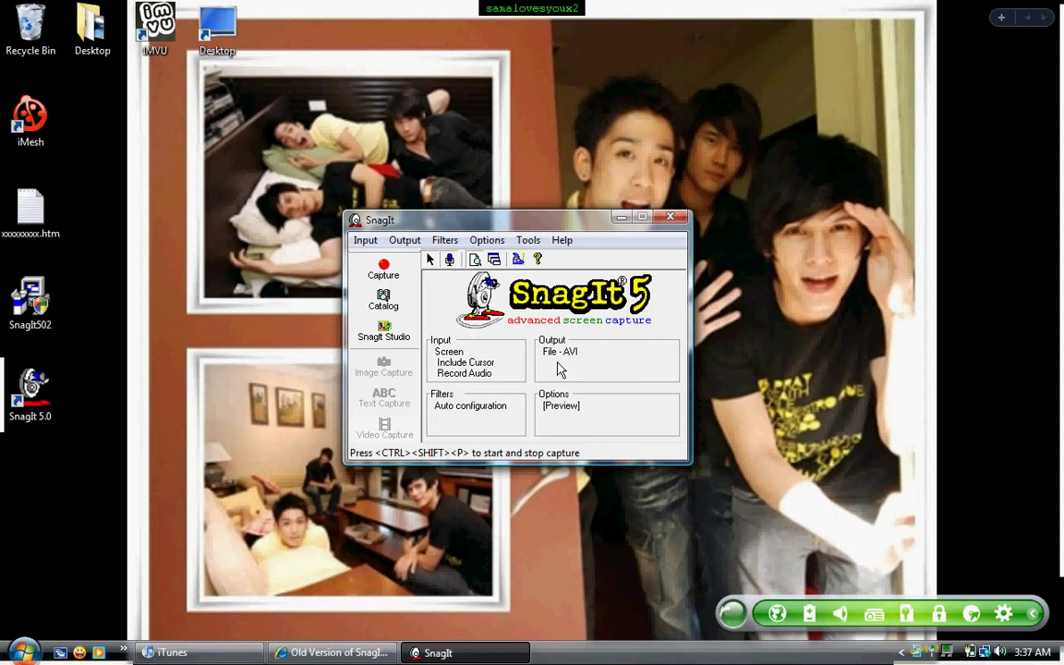
# - Look through SnagIt's Input, Output, Filters and Options menus
pyautogui.click(368, 243)
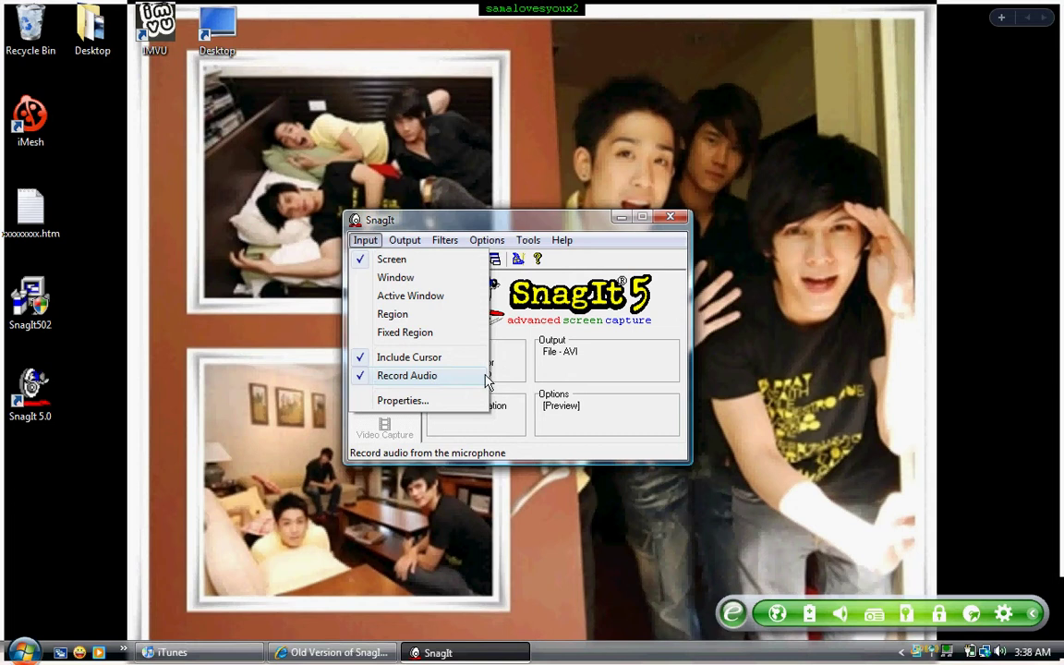
pyautogui.click(421, 388)
pyautogui.click(408, 240)
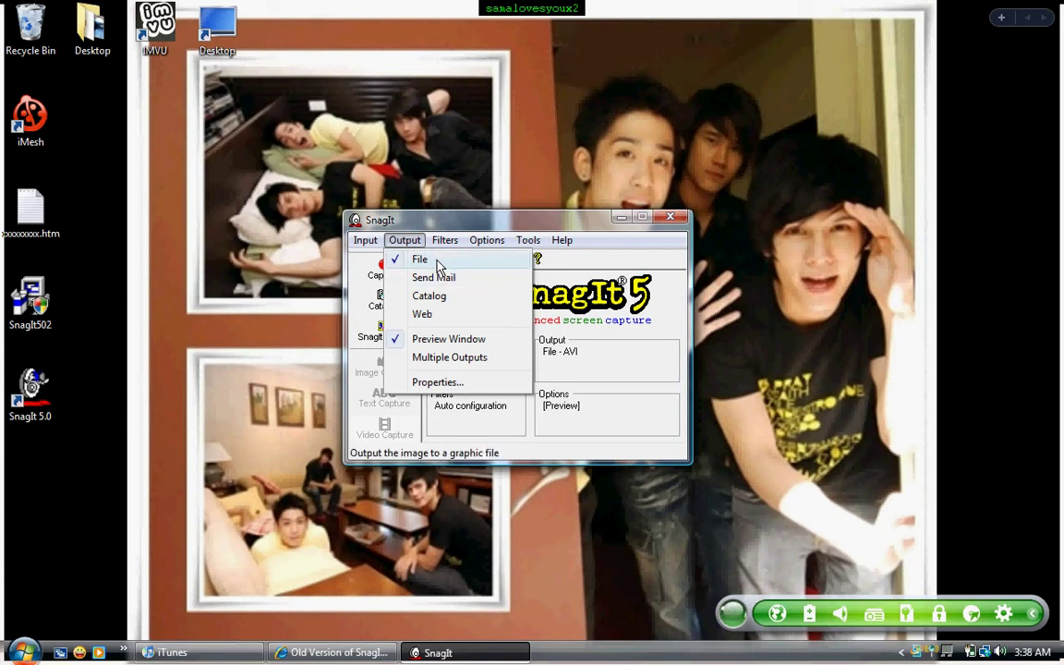
pyautogui.moveTo(446, 244)
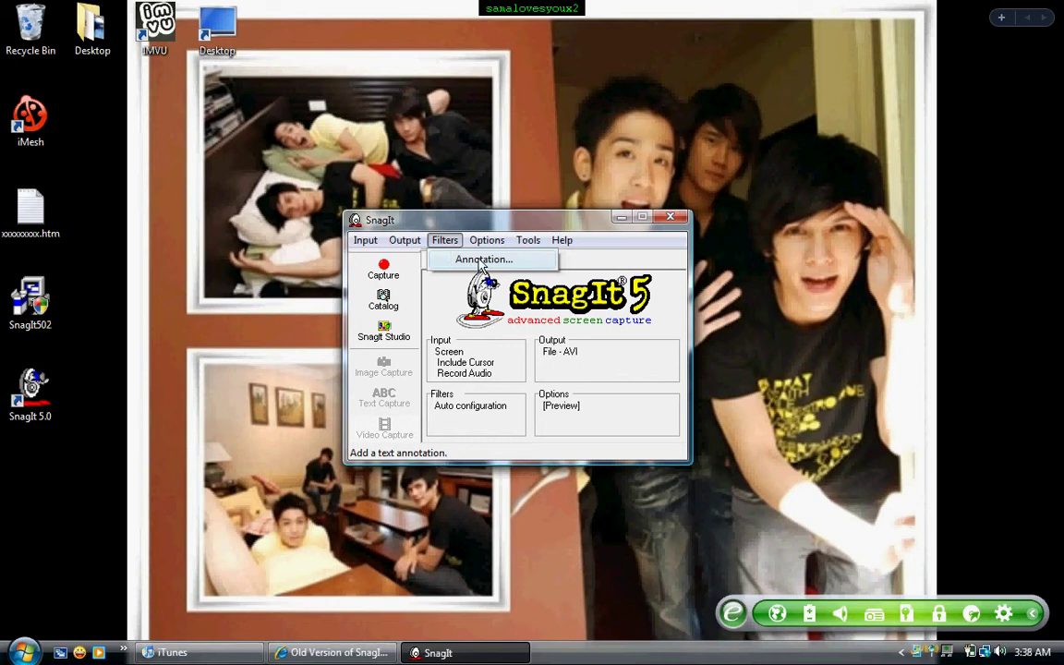
pyautogui.moveTo(484, 246)
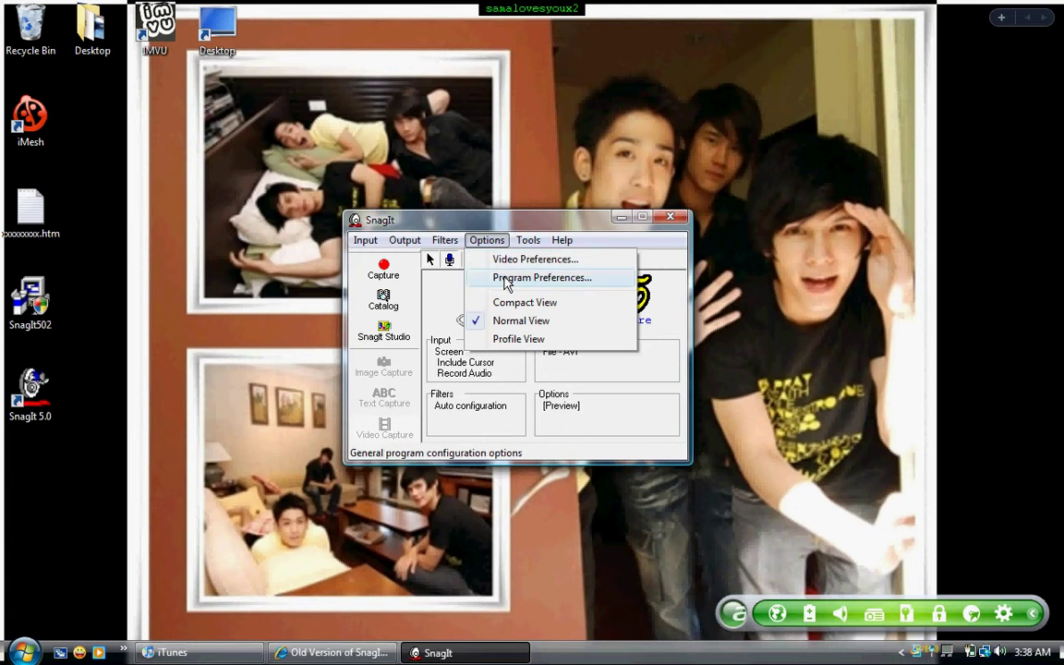
# - View the Options > Video Preferences dialog and the Tools menu, closing each afterwards
pyautogui.click(529, 341)
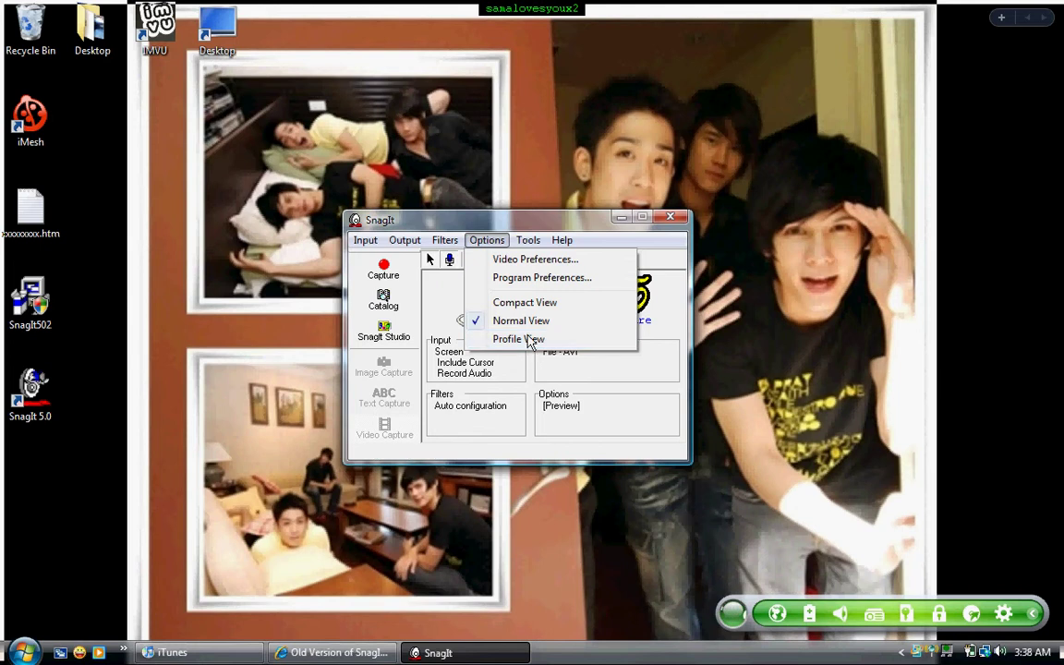
pyautogui.click(546, 259)
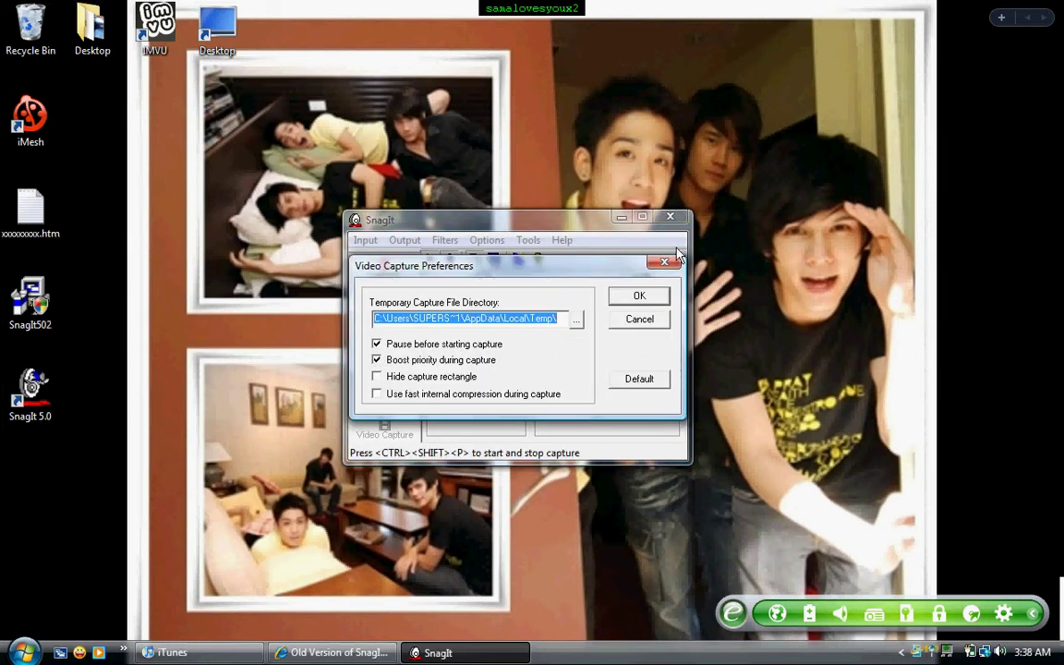
pyautogui.press('Return')
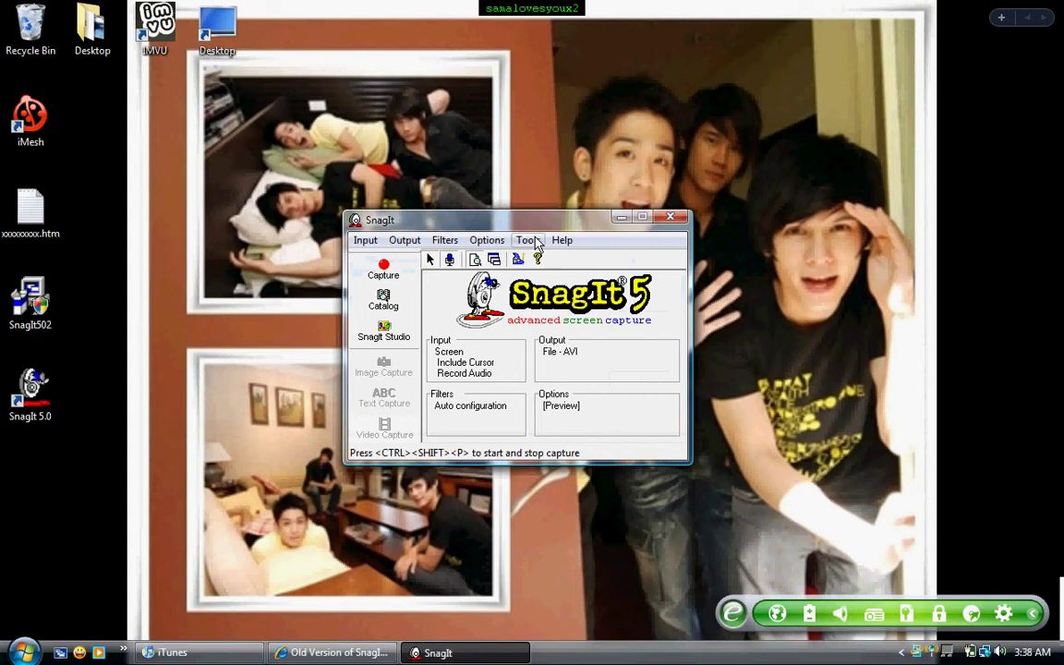
pyautogui.click(529, 240)
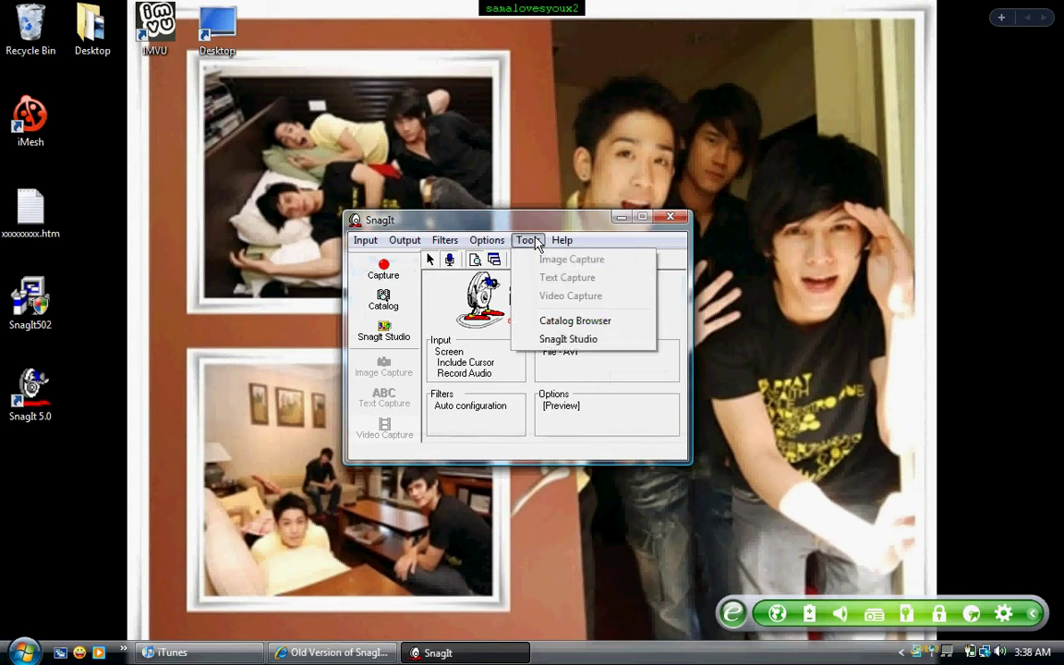
pyautogui.click(601, 368)
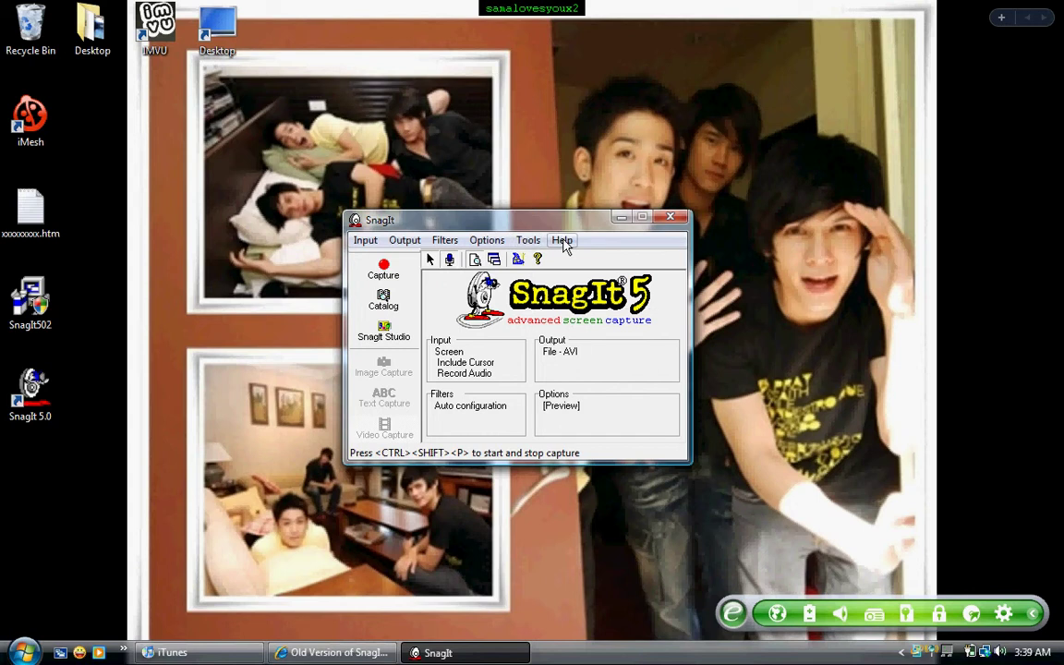
# - Open and close the Help menu, then minimize the SnagIt window
pyautogui.click(564, 242)
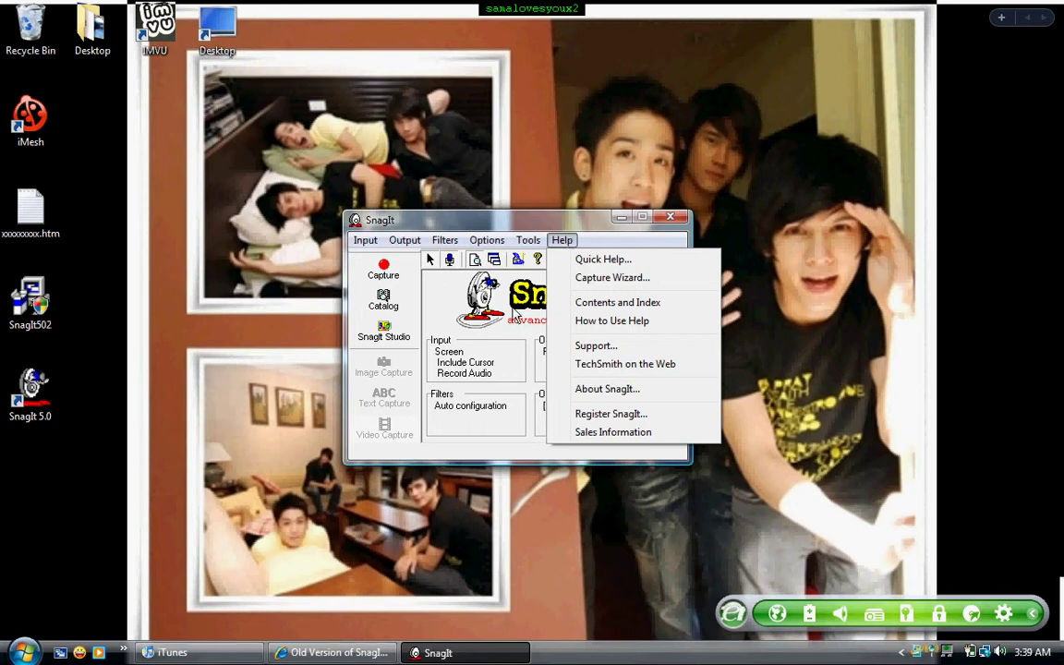
pyautogui.click(517, 316)
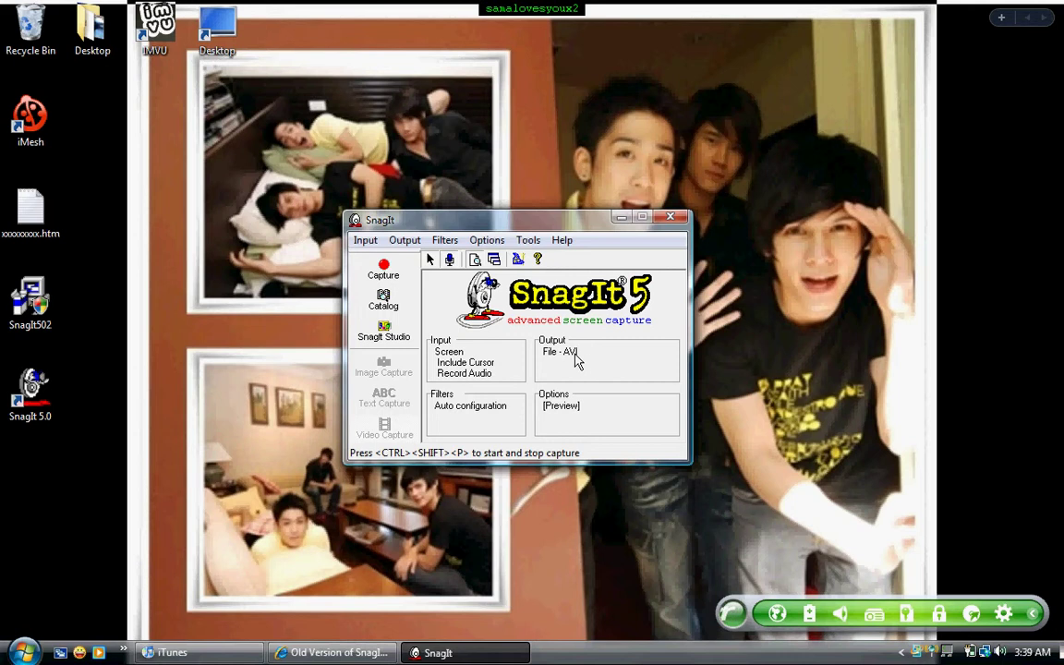
pyautogui.click(623, 222)
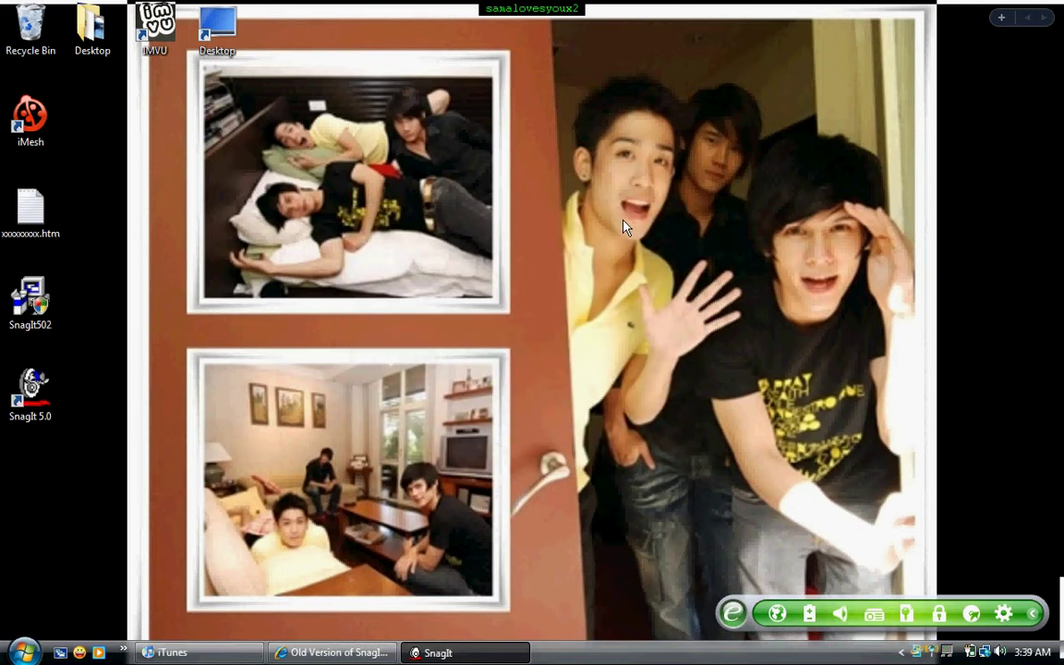
# - Restore the SnagIt window from its taskbar button
pyautogui.click(469, 654)
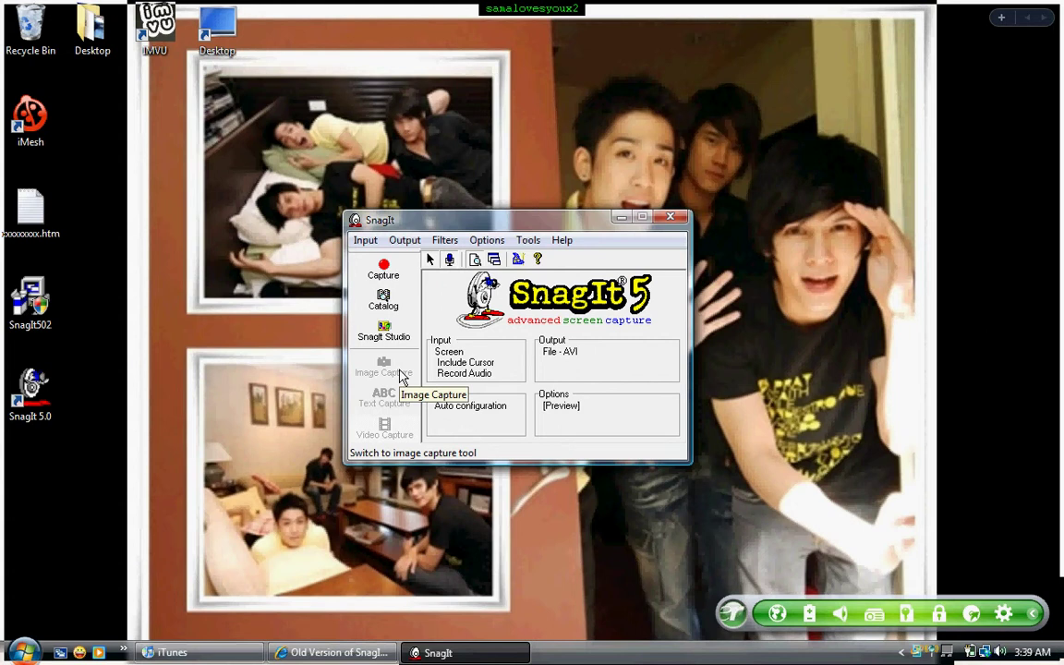
pyautogui.click(24, 654)
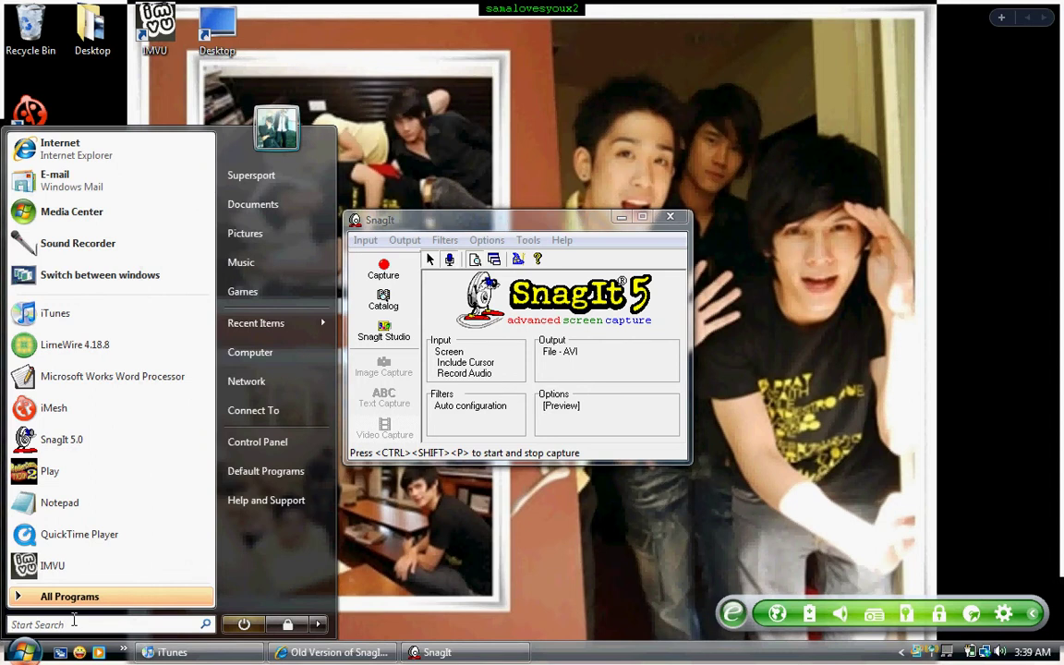
pyautogui.write('snip')
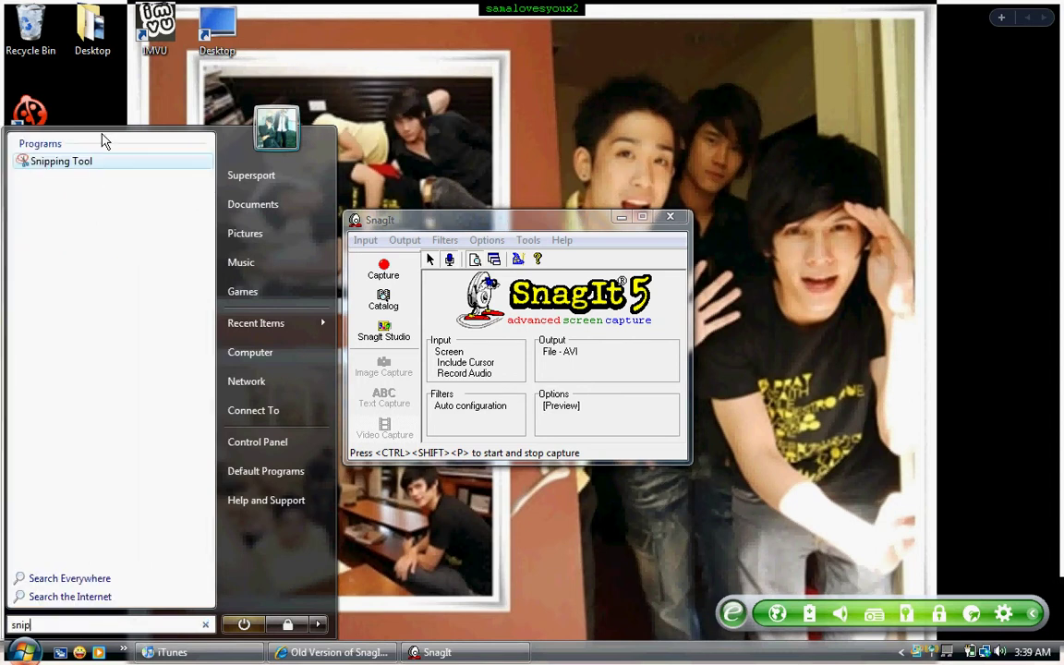
pyautogui.click(257, 74)
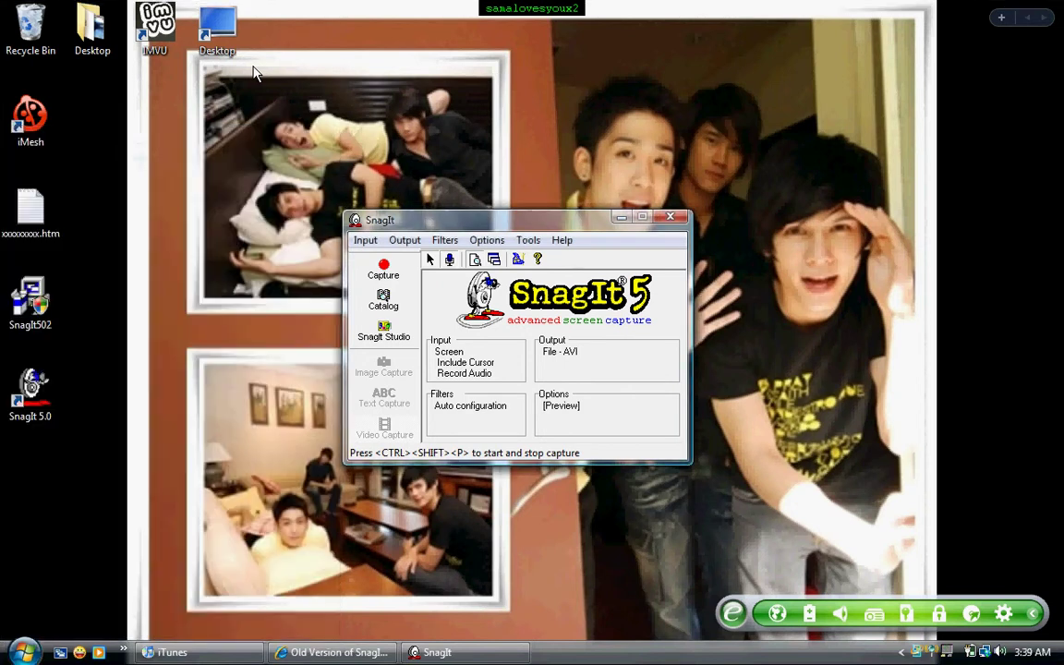